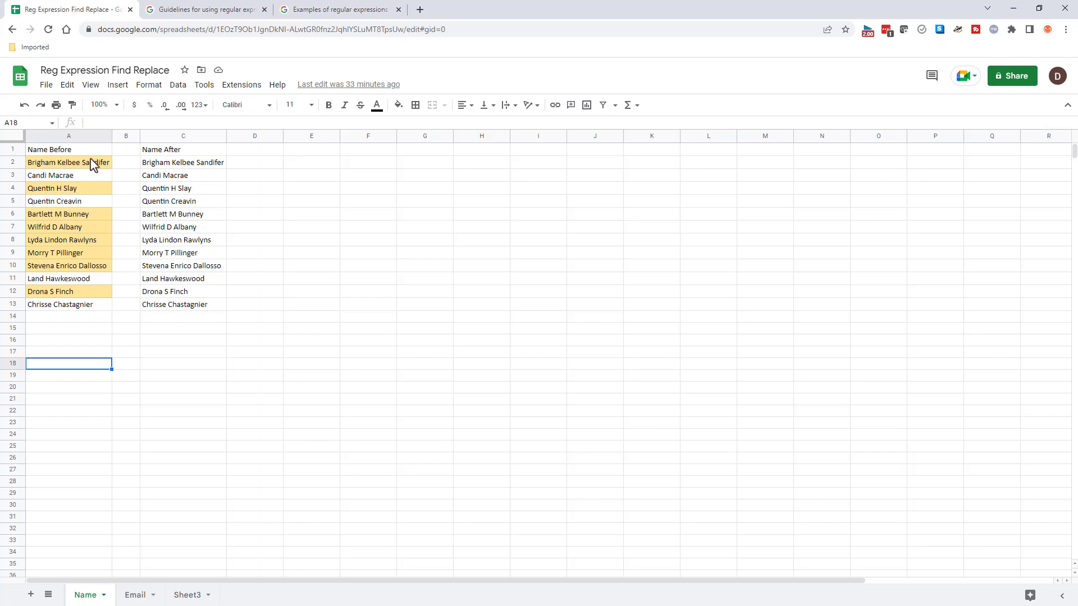
Select cells C2:C13 holding the twelve Name After names.
click(158, 164)
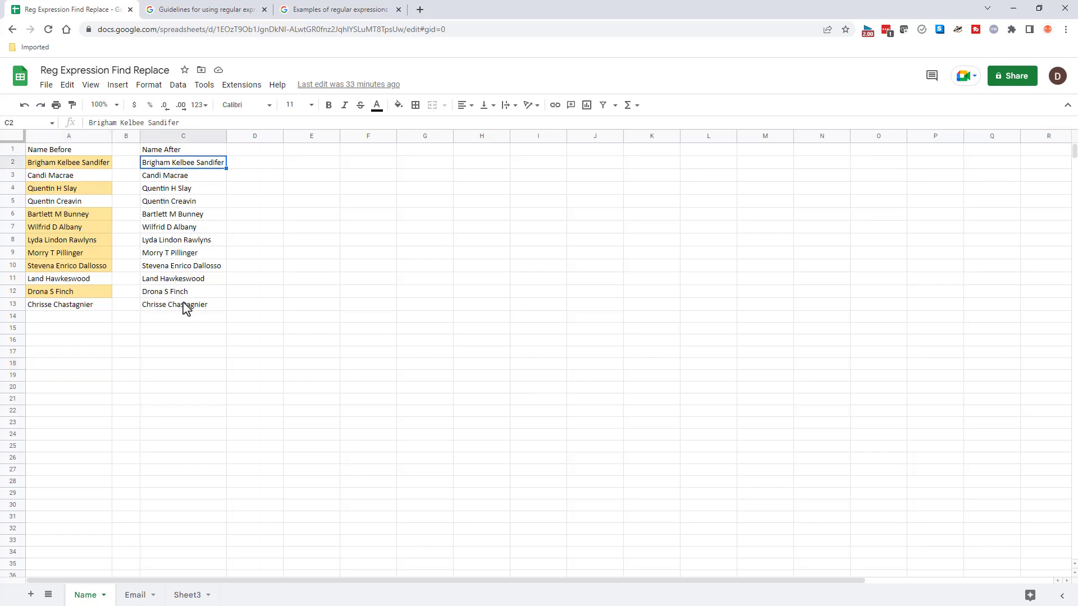
drag(182, 305, 180, 166)
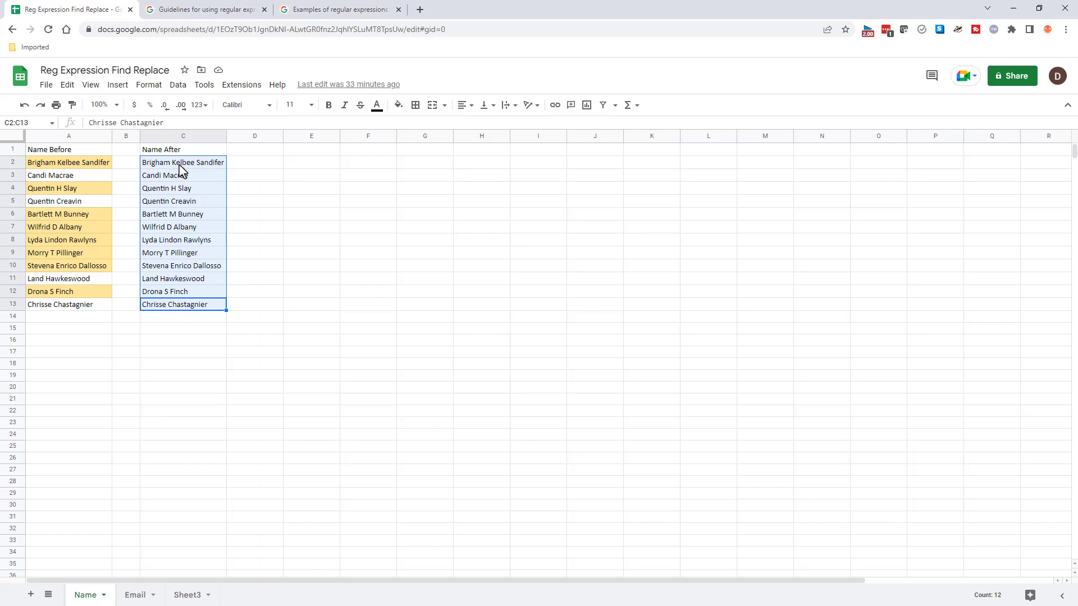
drag(179, 167, 191, 310)
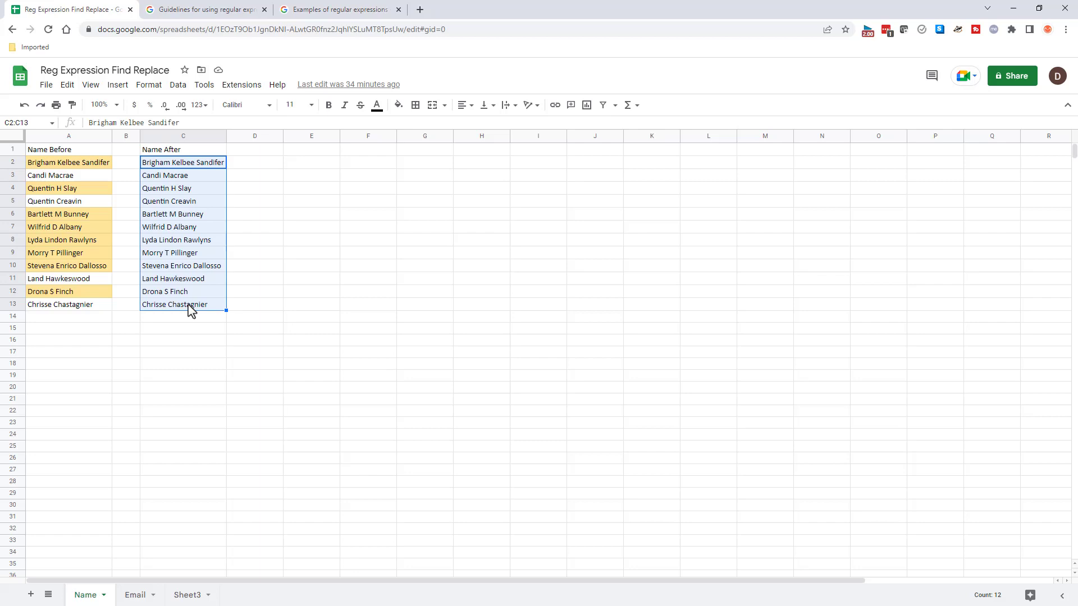
Start find and replace on Name!C2:C13 with pattern .+ .+ and regular expressions enabled.
click(67, 84)
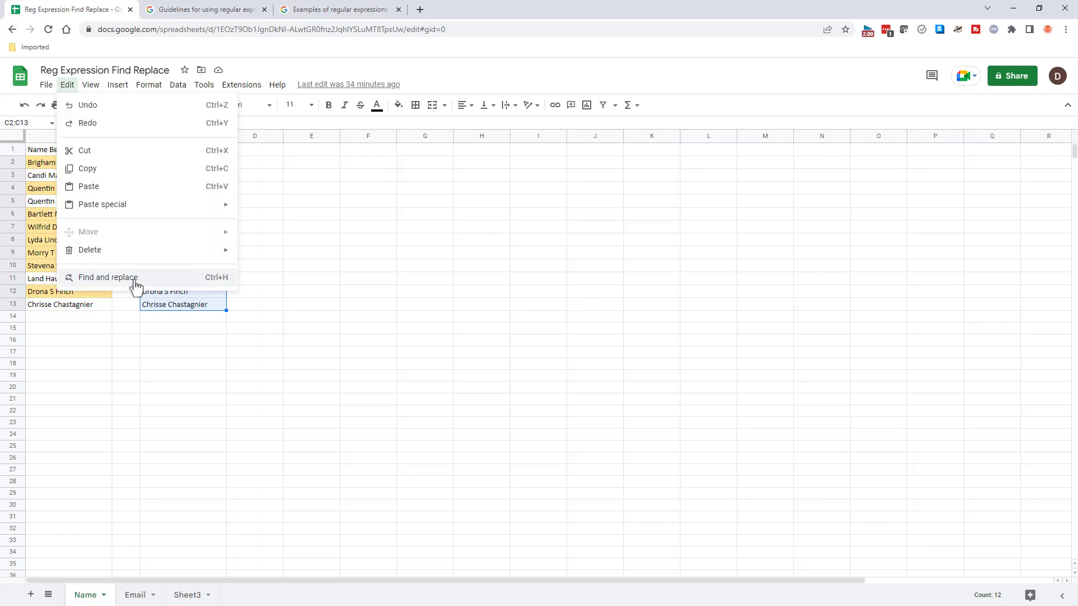
key(ctrl+h)
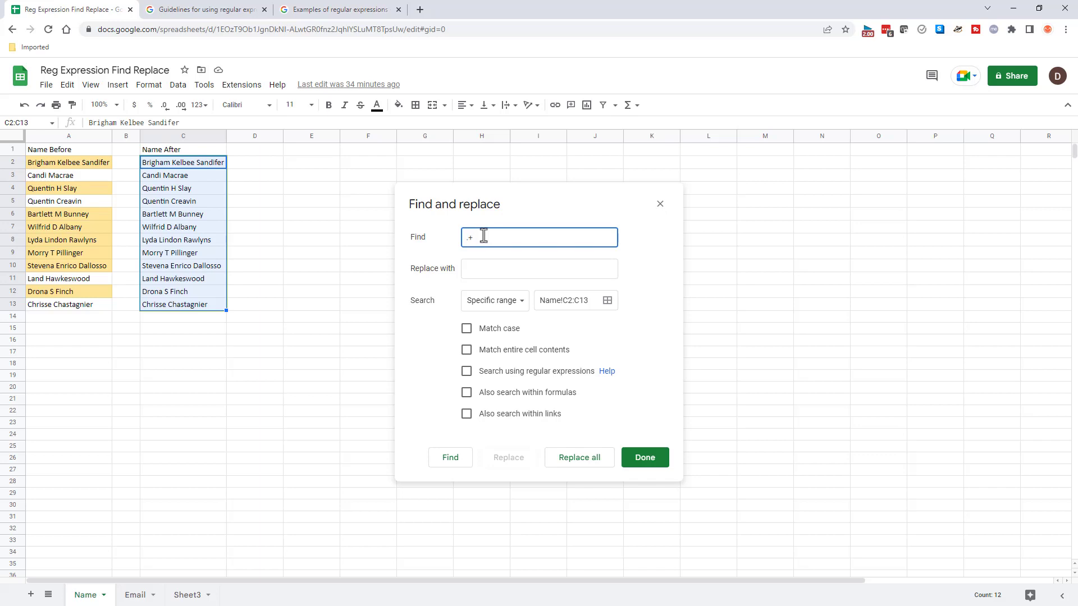
text(.+ .+)
click(467, 373)
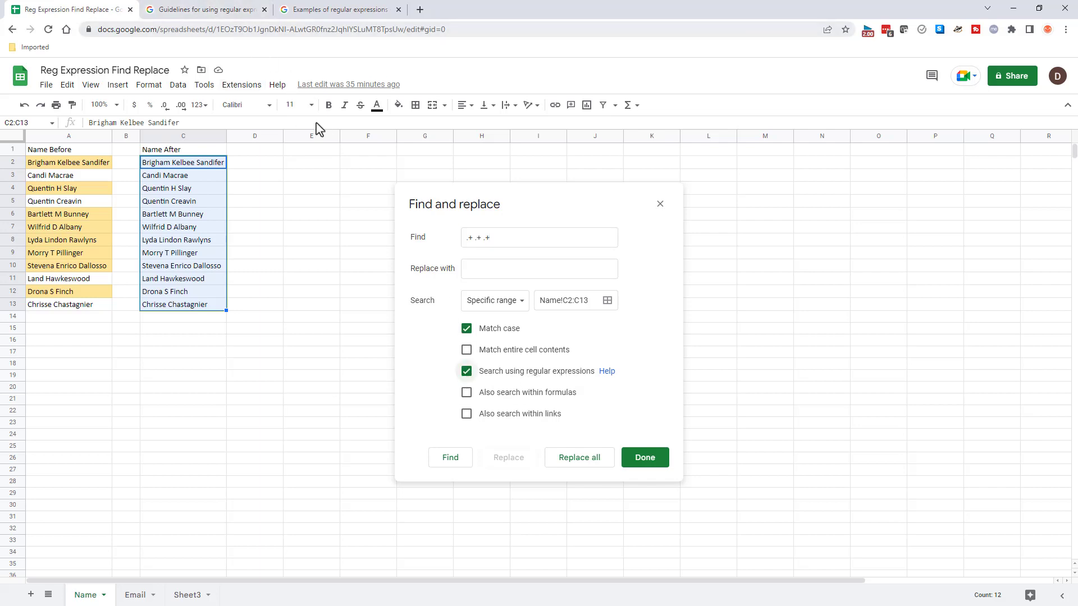
Read through the regex guidelines help article.
click(217, 17)
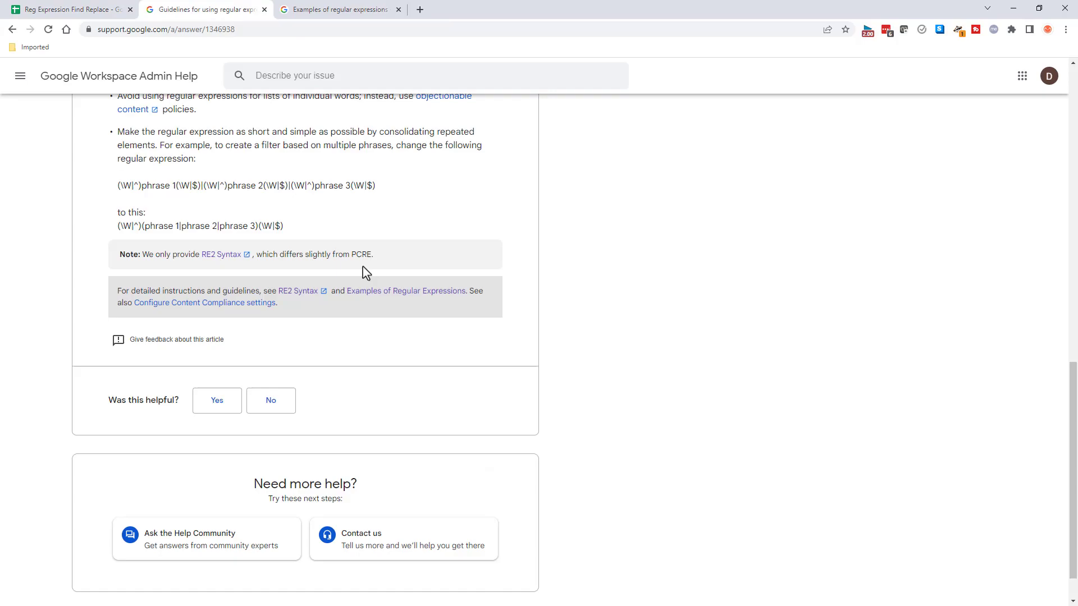
scroll(364, 272, up, 15)
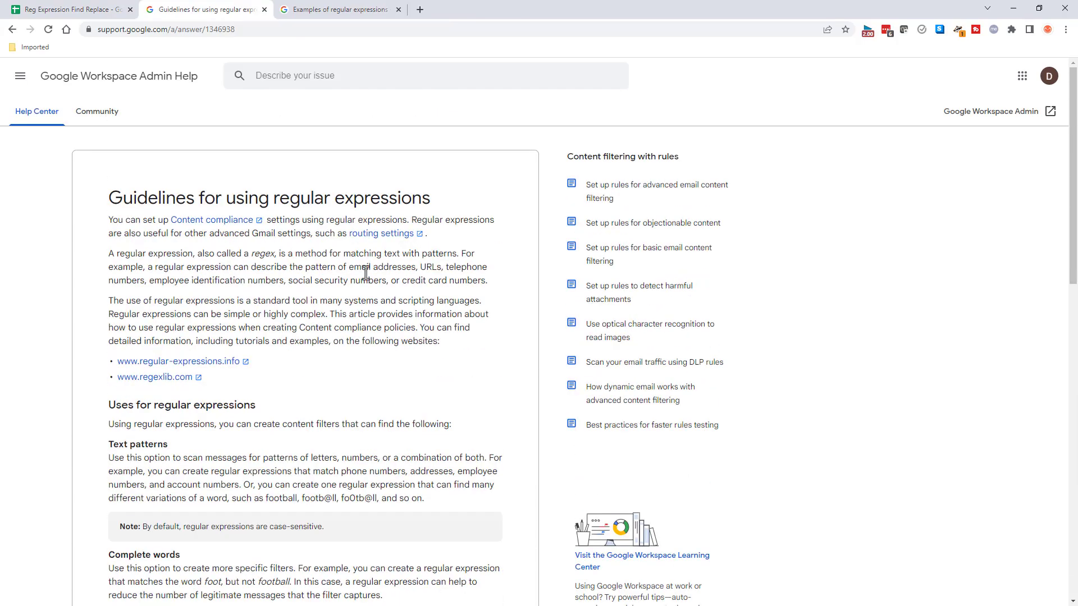
scroll(387, 315, down, 3)
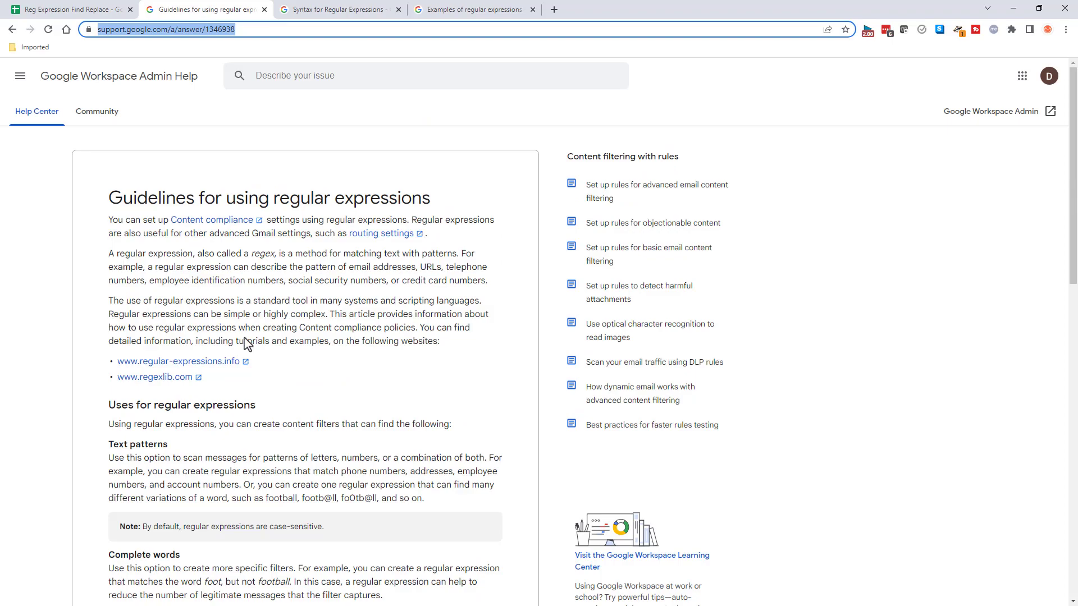
scroll(247, 342, down, 20)
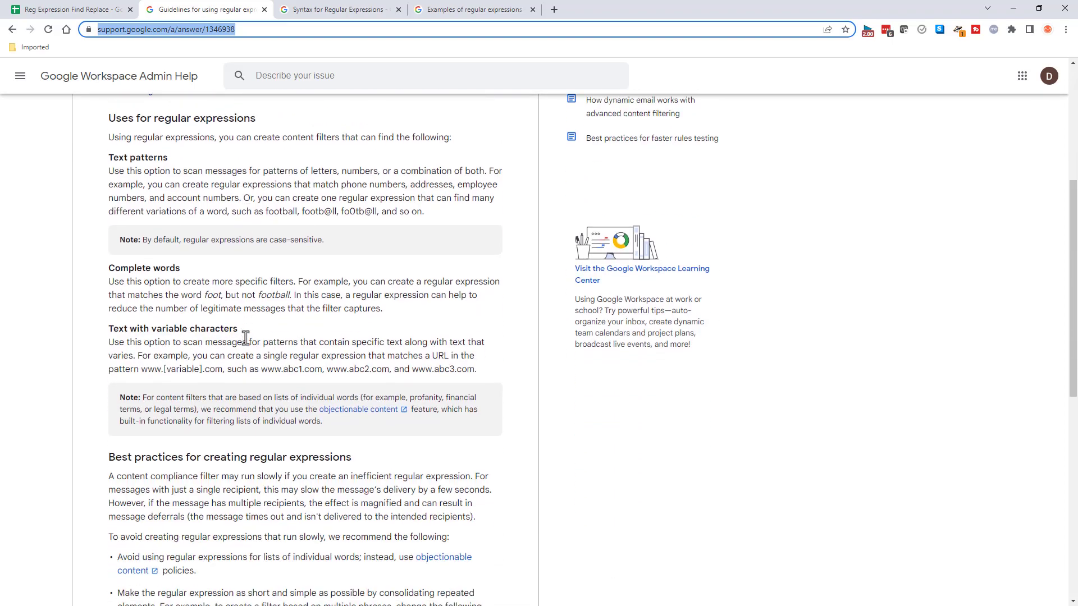
scroll(245, 338, up, 20)
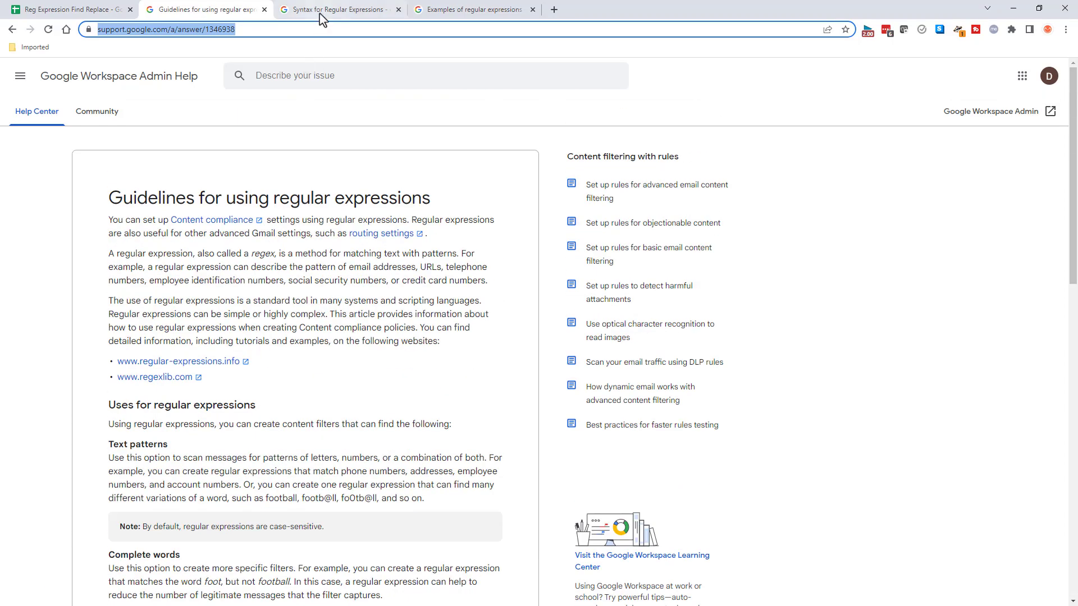
Review the regular expression syntax table, then bring up the Examples of regular expressions article.
click(320, 12)
scroll(80, 350, down, 2)
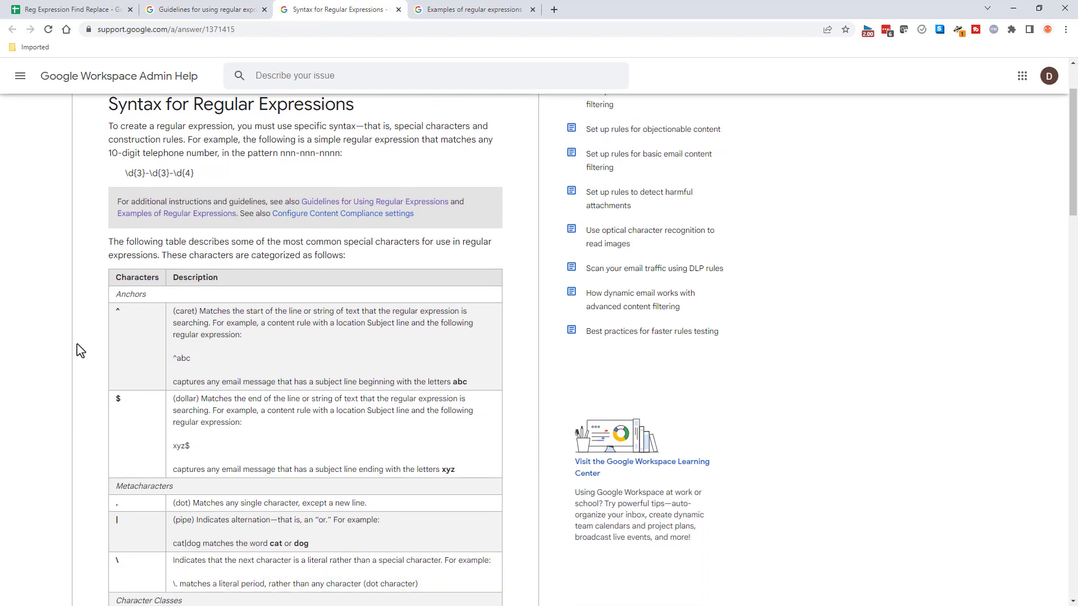
scroll(80, 350, down, 2)
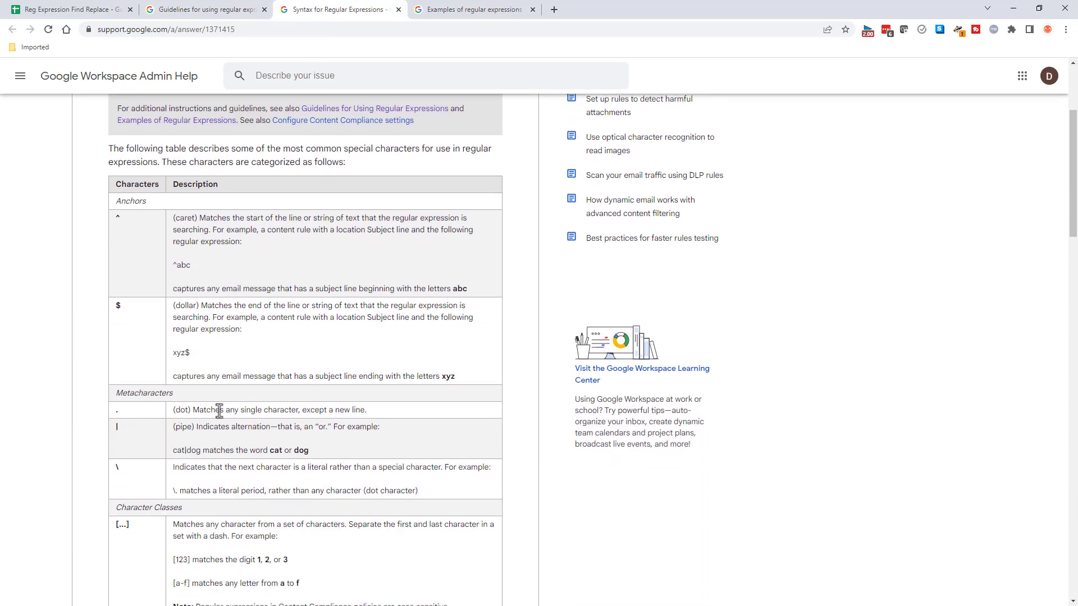
scroll(101, 421, down, 10)
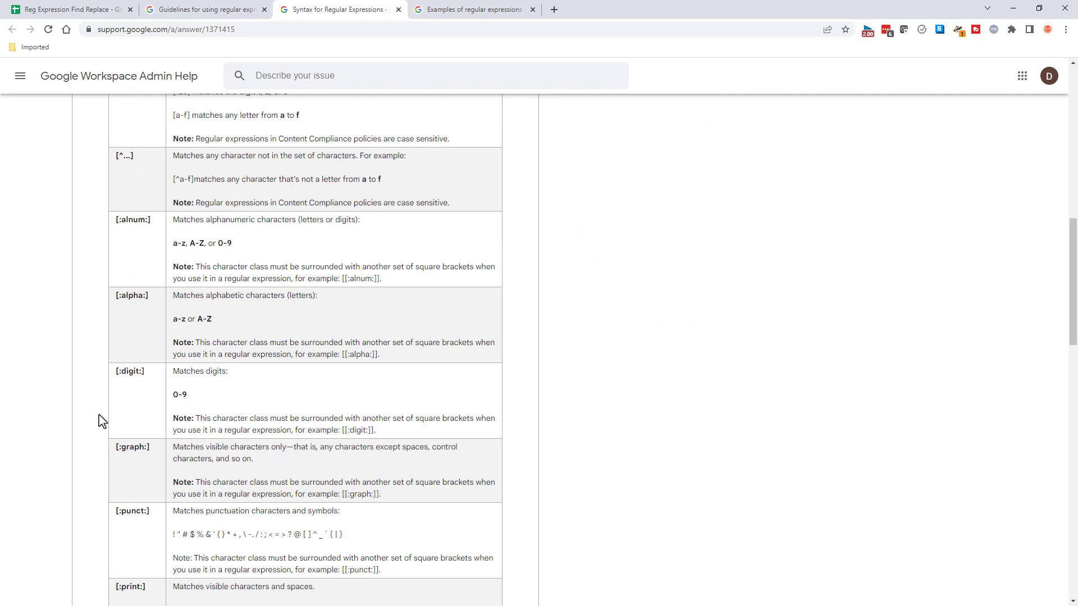
scroll(101, 421, up, 10)
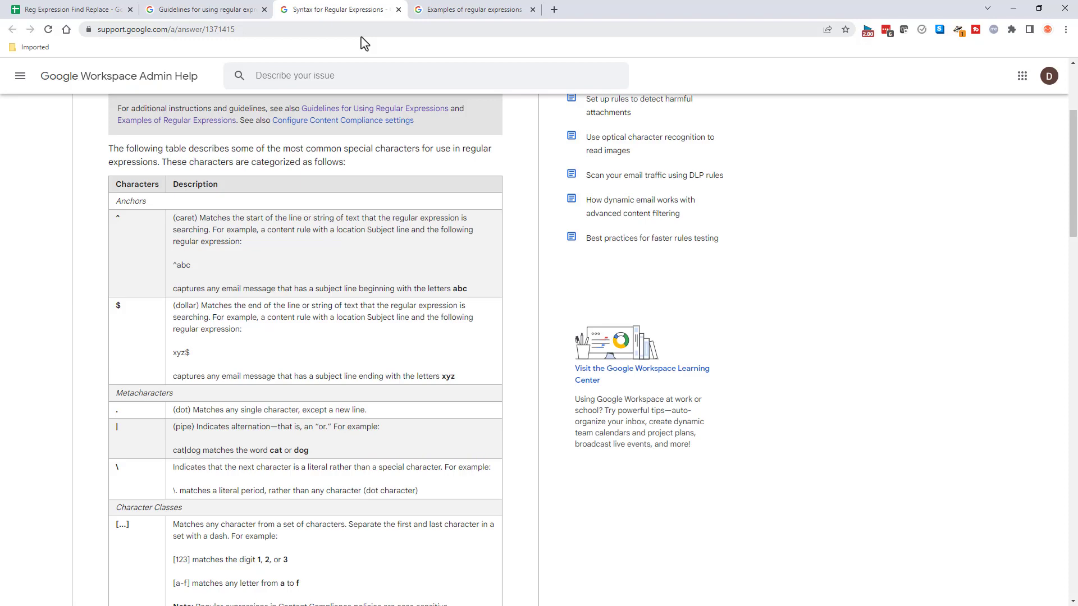
click(472, 10)
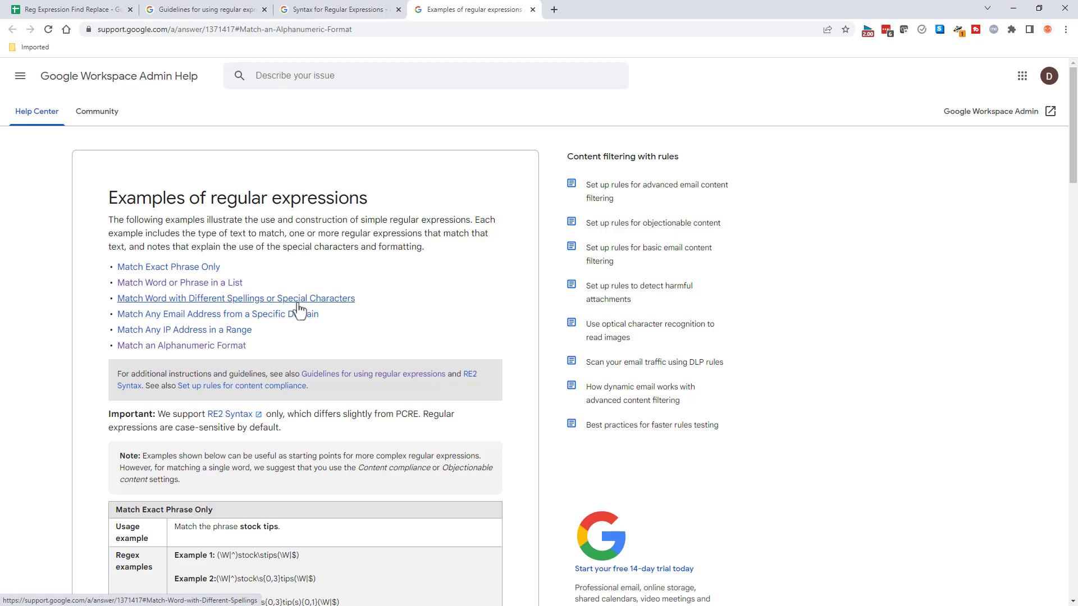
Set the Find pattern to (.+ ).+ (.+) and the replacement to $1$2.
key(ctrl+1)
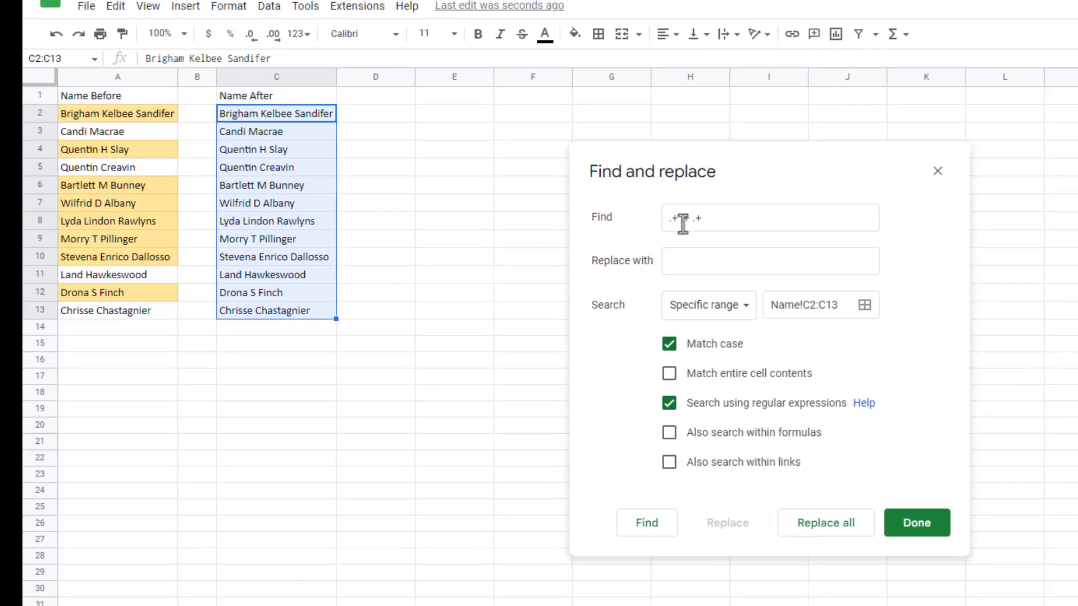
click(689, 267)
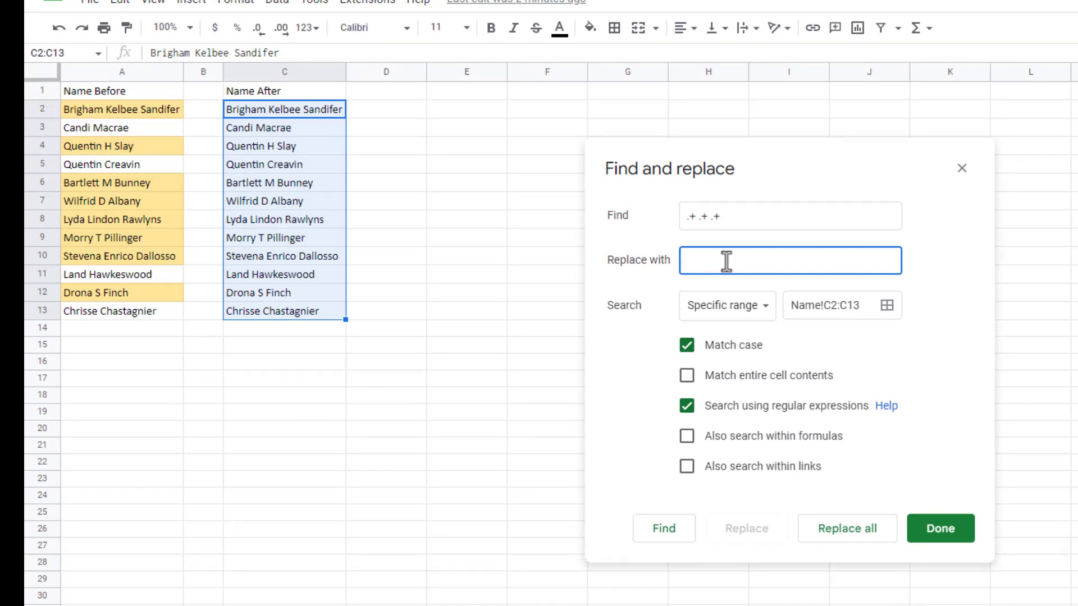
click(792, 227)
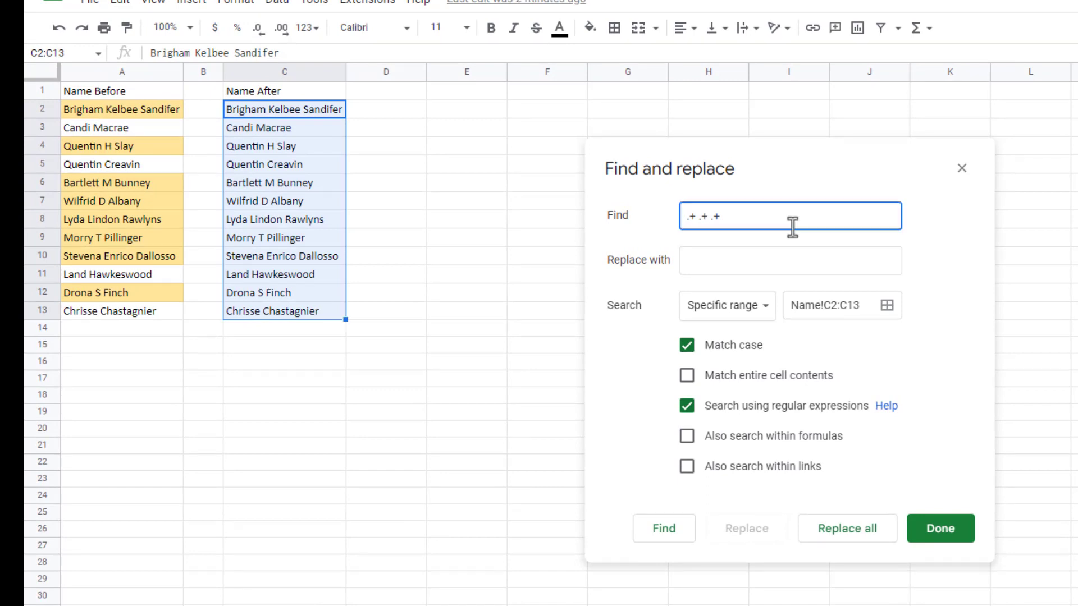
text((.+)
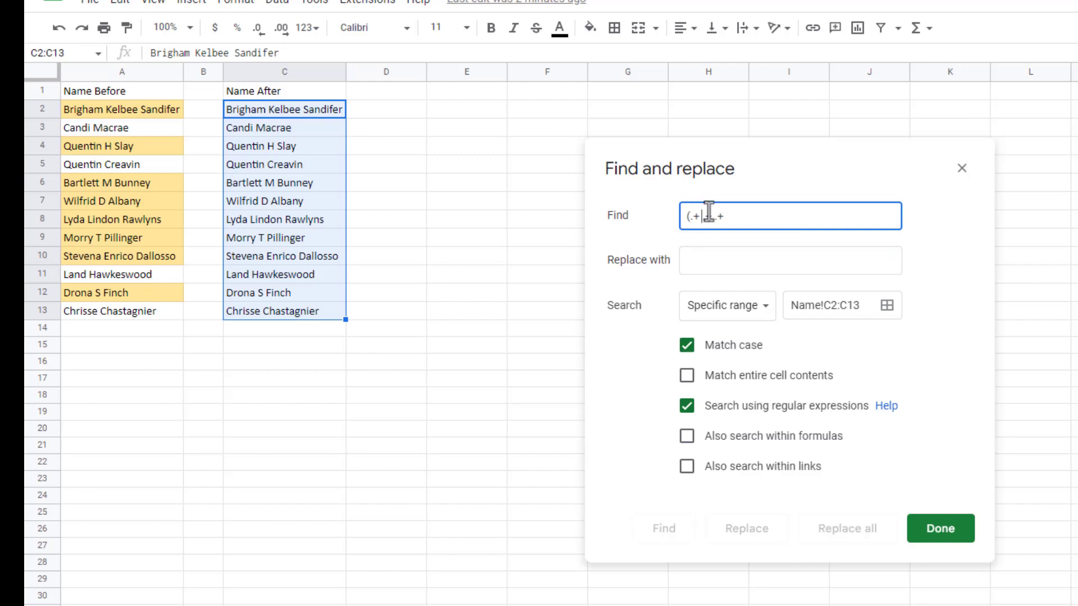
text().+)
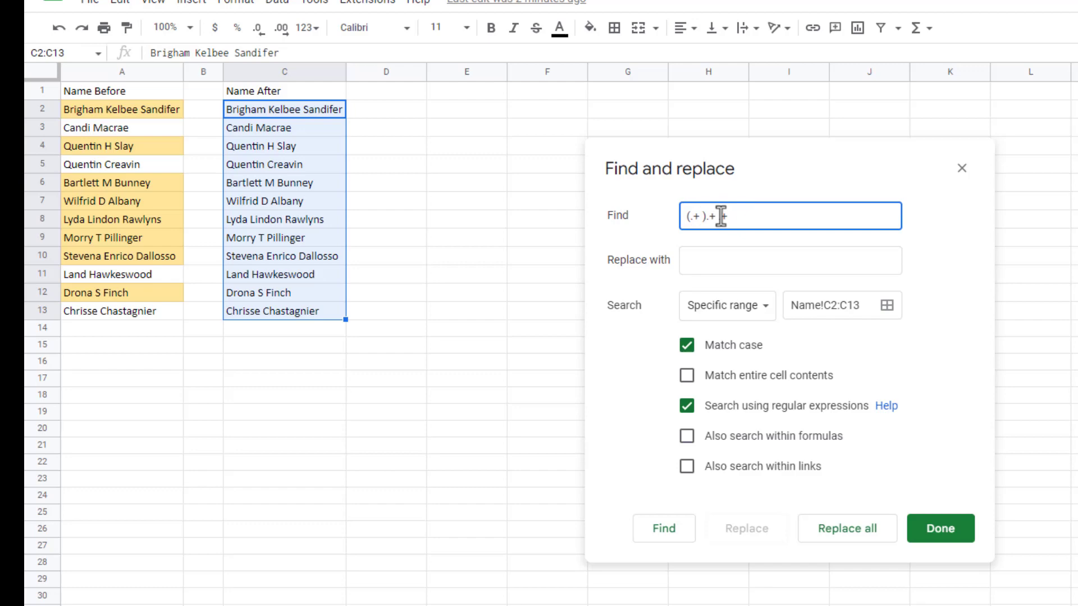
text((.+)
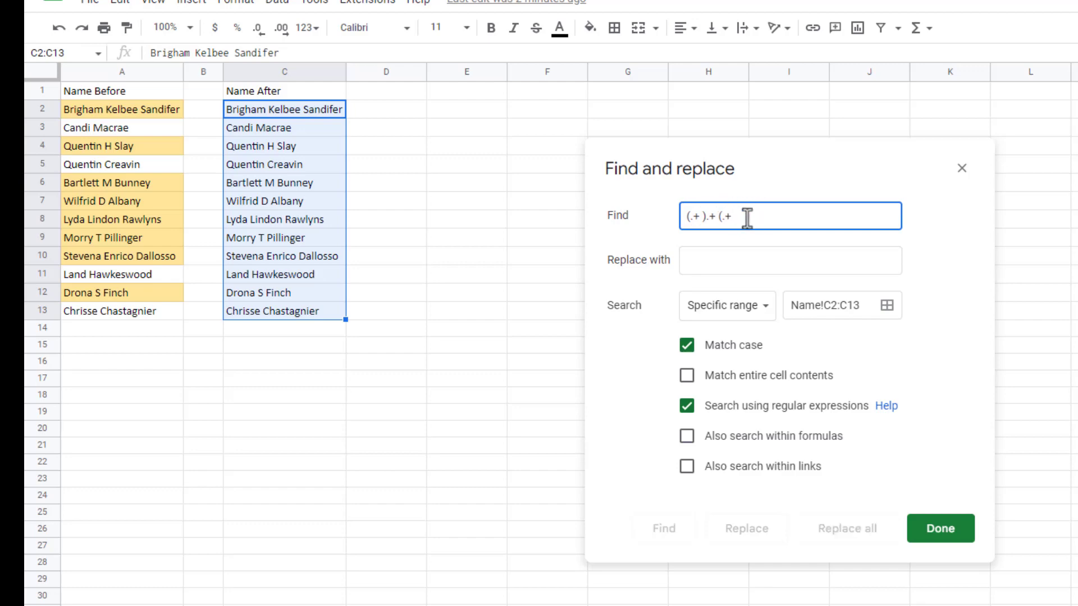
click(740, 218)
text())
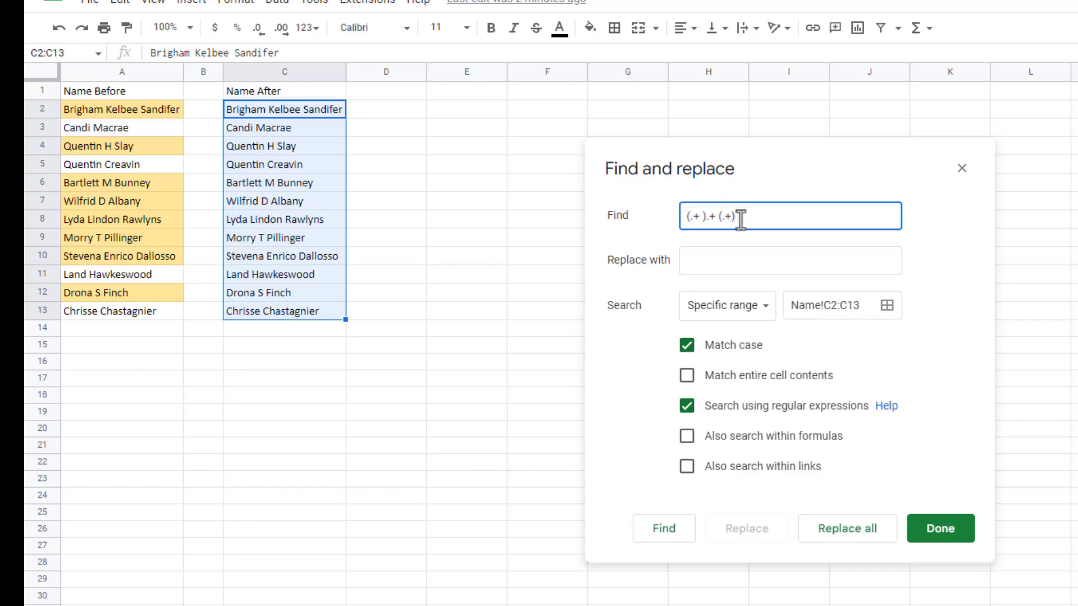
click(713, 268)
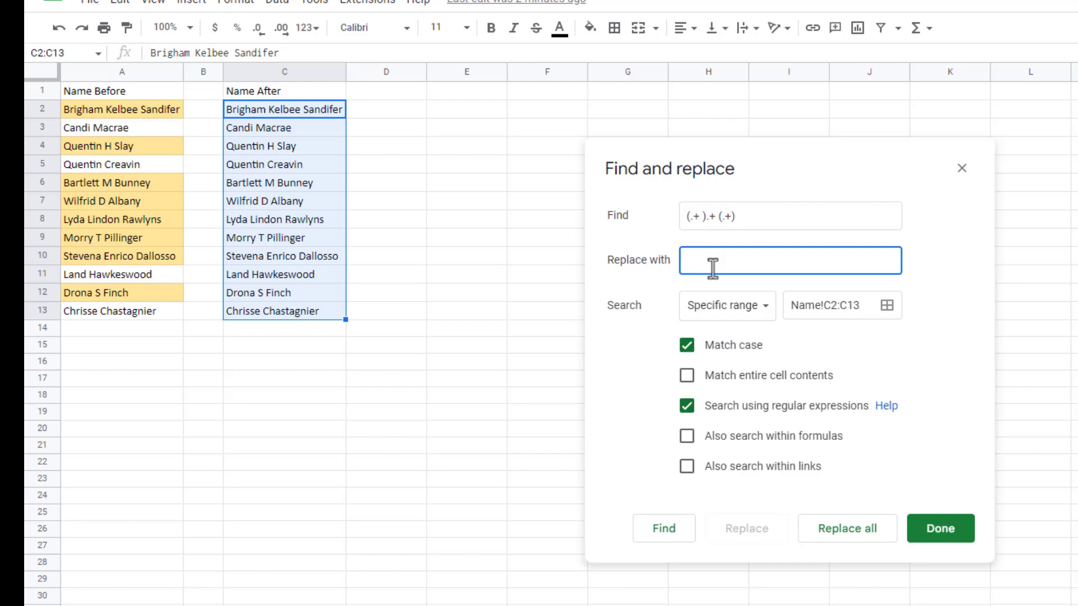
text($1$2)
Replace all 8 matches so Name After keeps only first and last names.
click(861, 530)
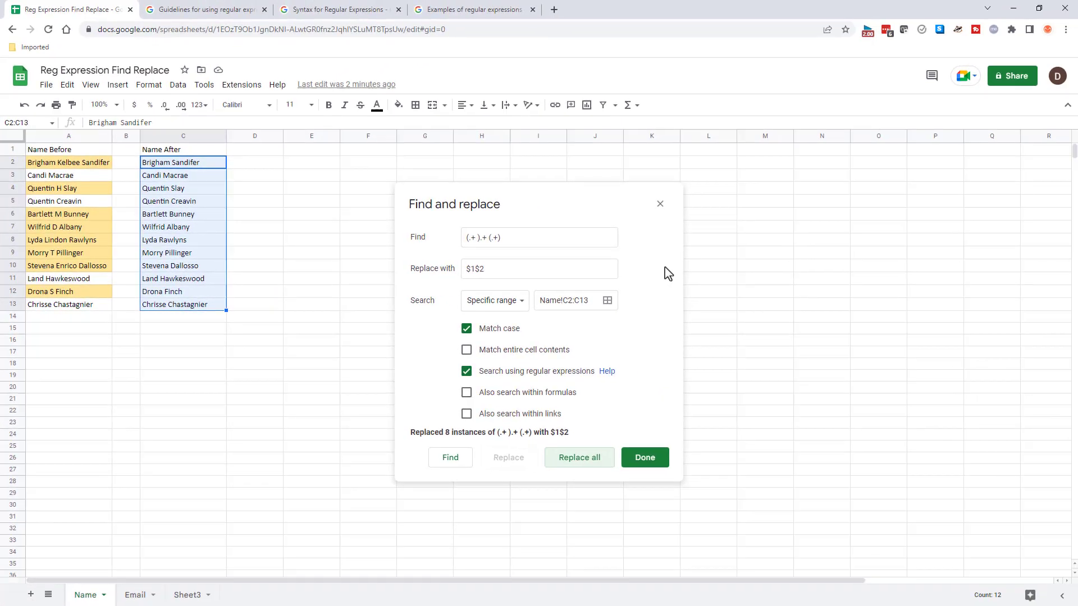
Close find and replace, go to the Email sheet, and select Email after cells C2:C19.
click(660, 205)
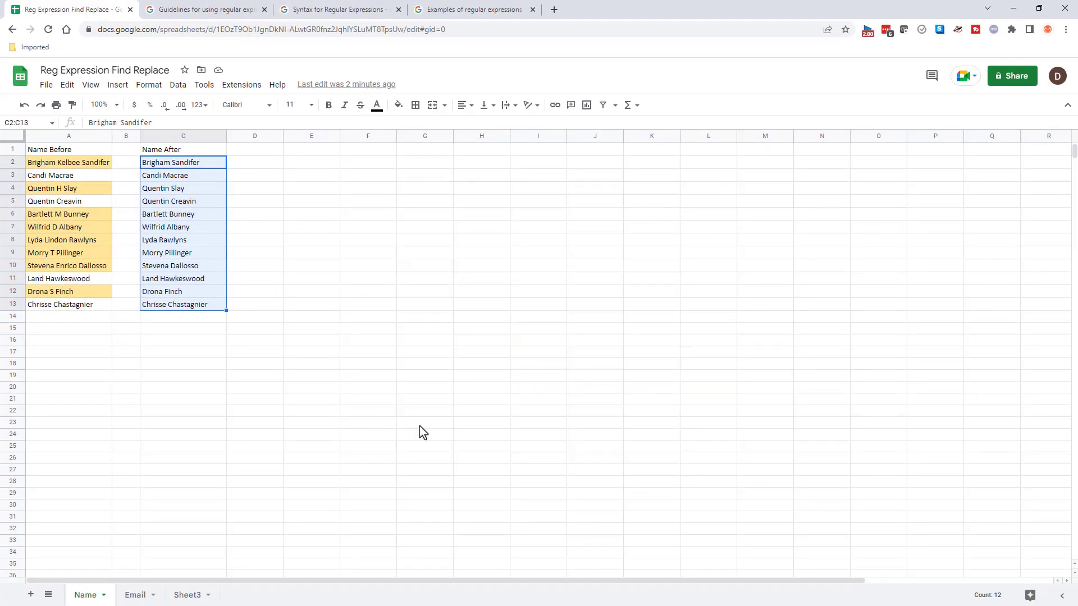
click(132, 595)
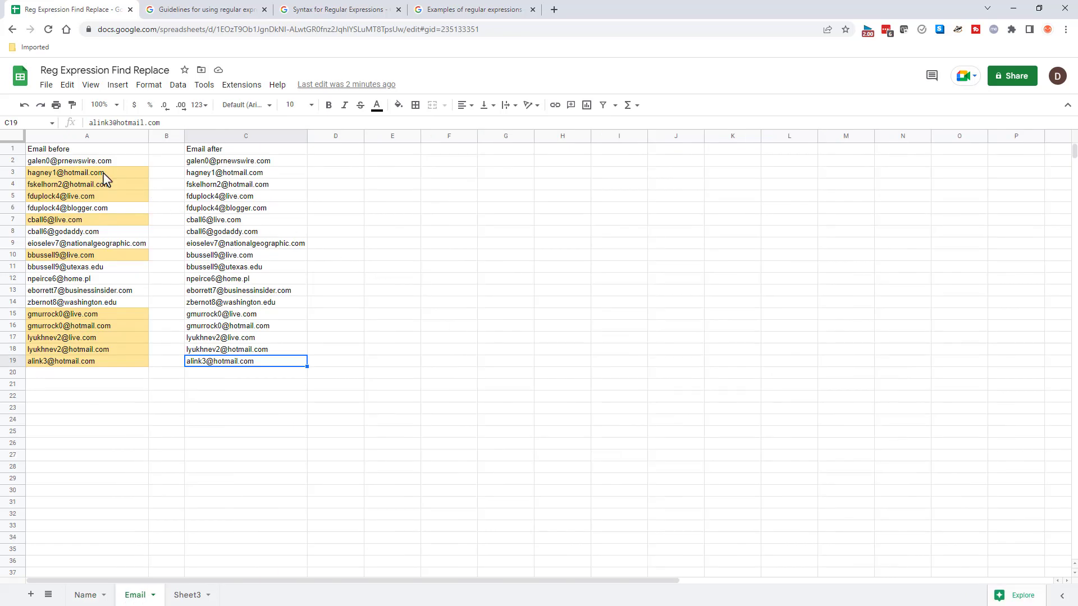
mouse_move(106, 179)
mouse_move(124, 205)
mouse_move(108, 170)
drag(284, 162, 279, 370)
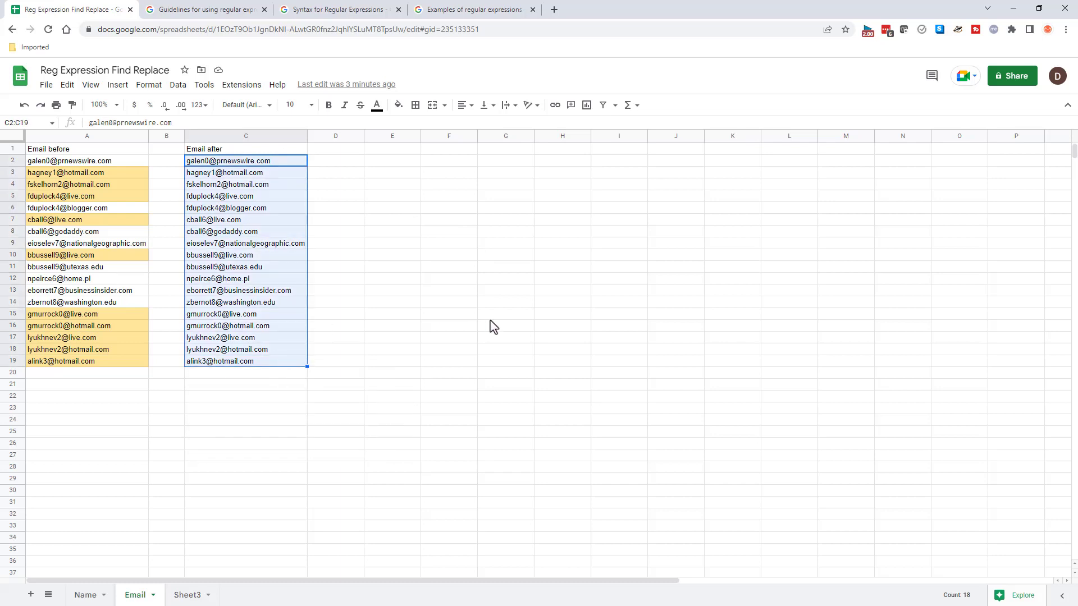
Begin find and replace on Email!C2:C19 with the pattern .+@(hotmail.com|live.com).
key(ctrl+h)
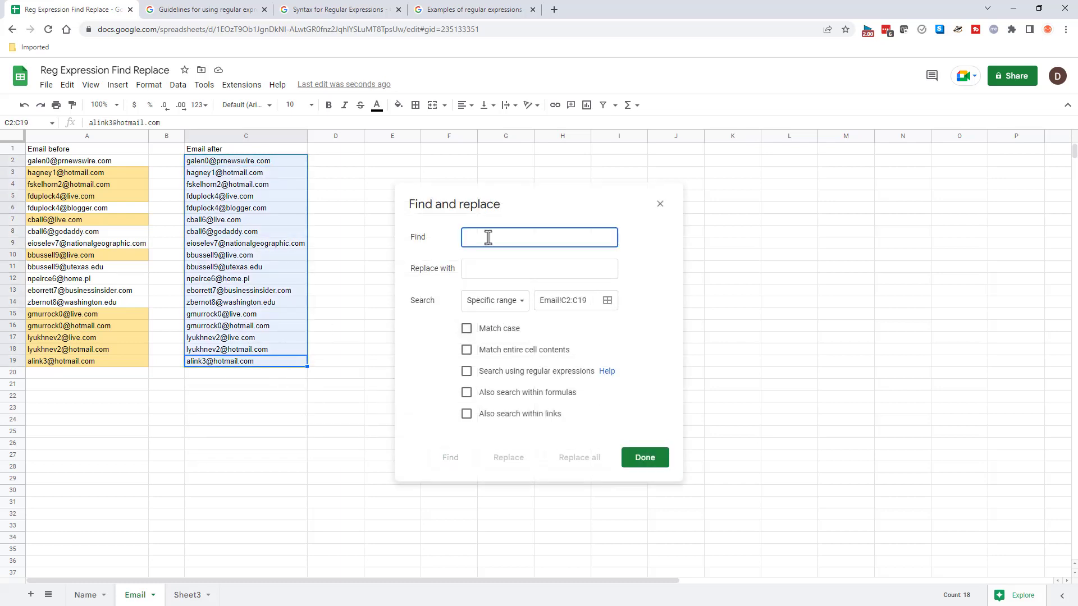
text(.)
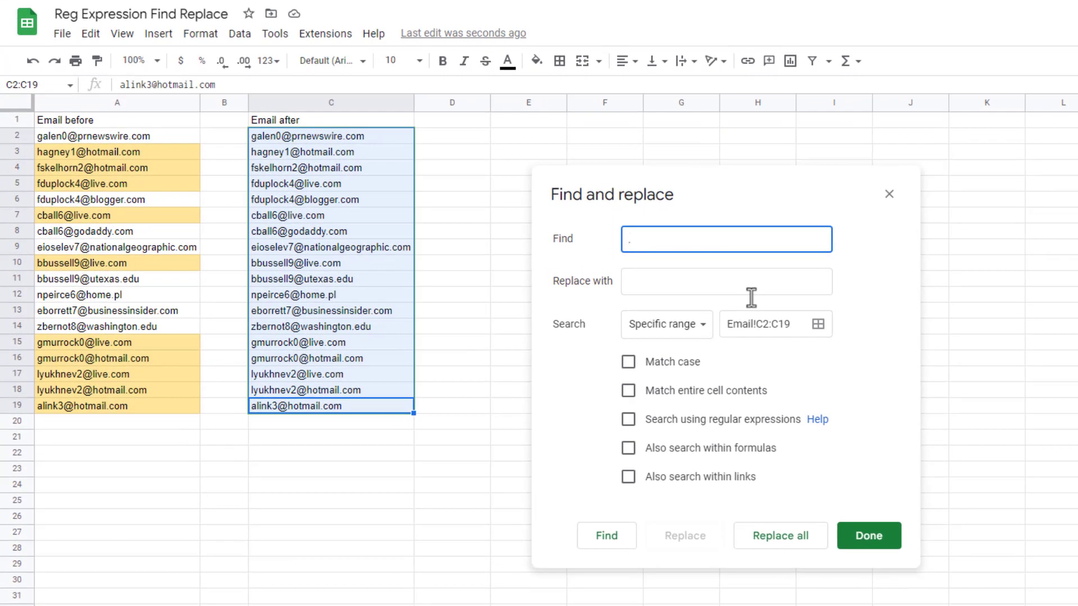
text(+@(hotmail.com)
text(|live.com)
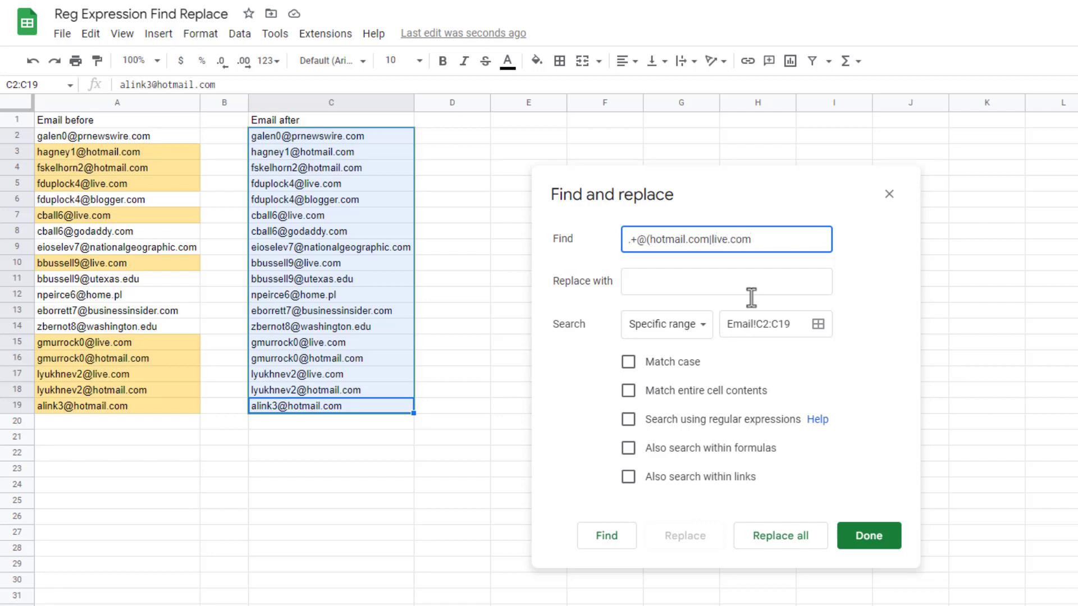
text())
Regex-replace (.+@)(hotmail.com|live.com) with $1outlook.com, converting 10 addresses to outlook.com.
click(709, 279)
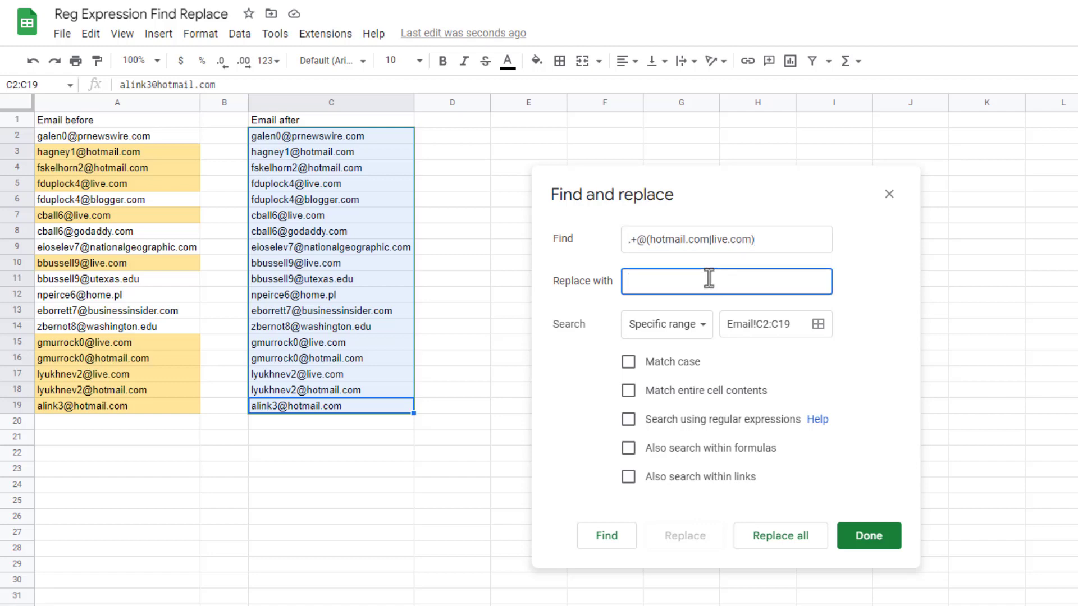
text($1outlook.com)
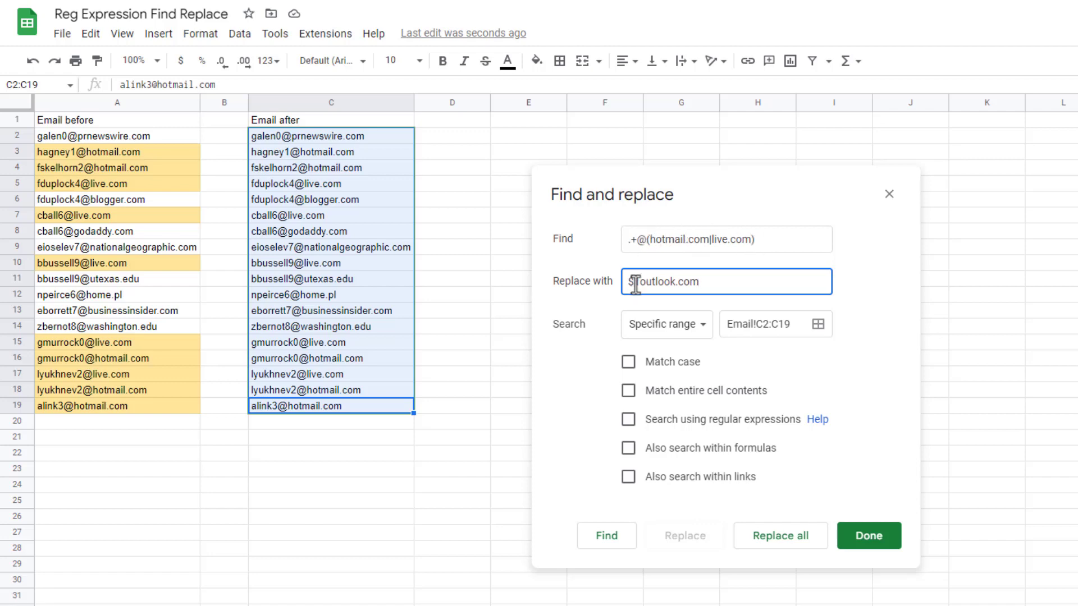
click(653, 239)
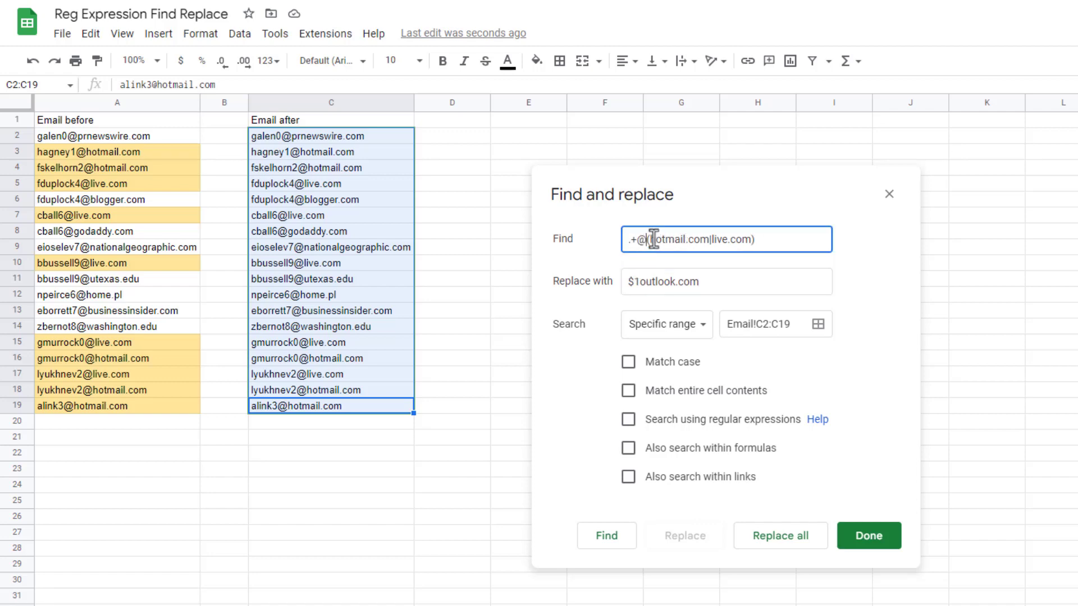
text())
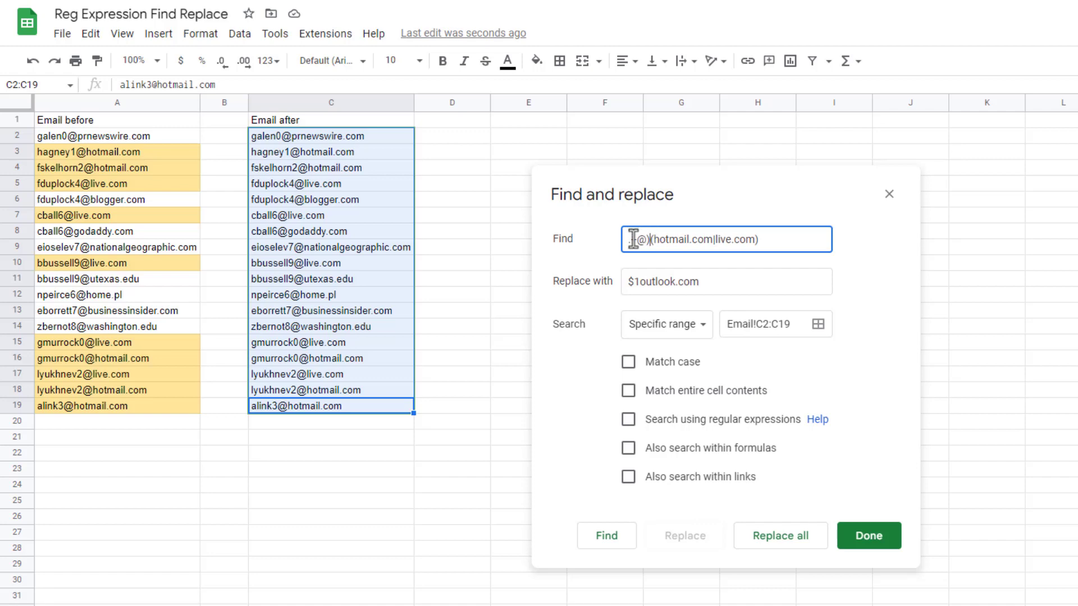
click(631, 241)
text(()
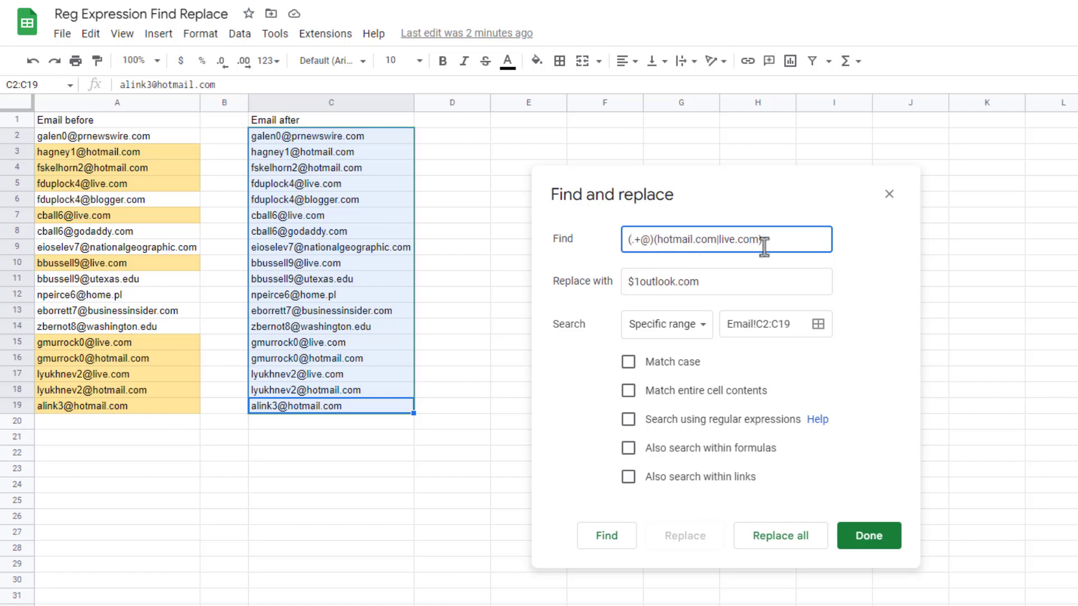
click(628, 419)
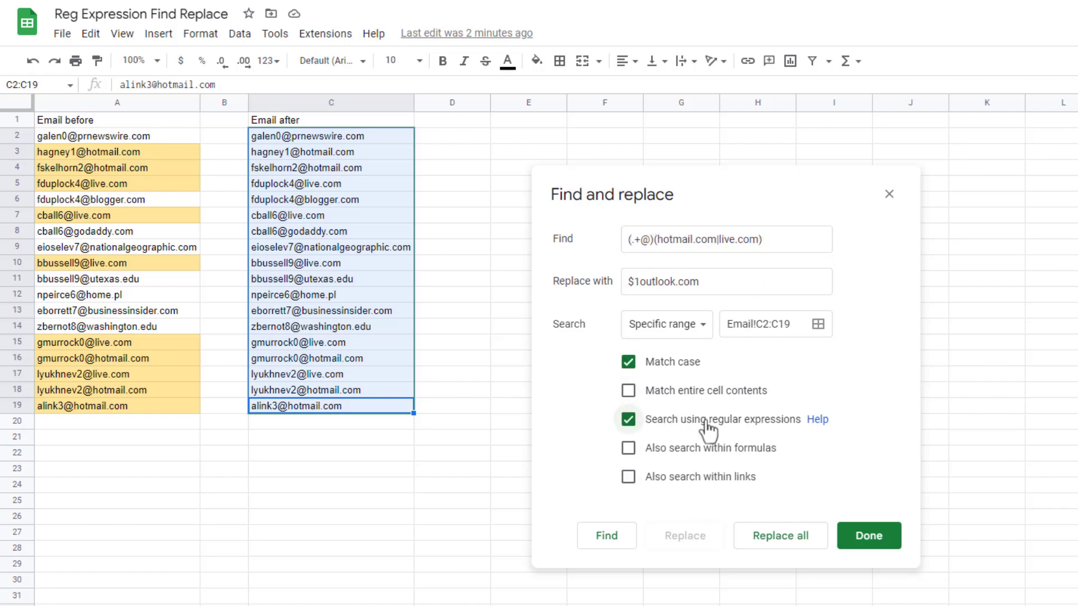
click(779, 535)
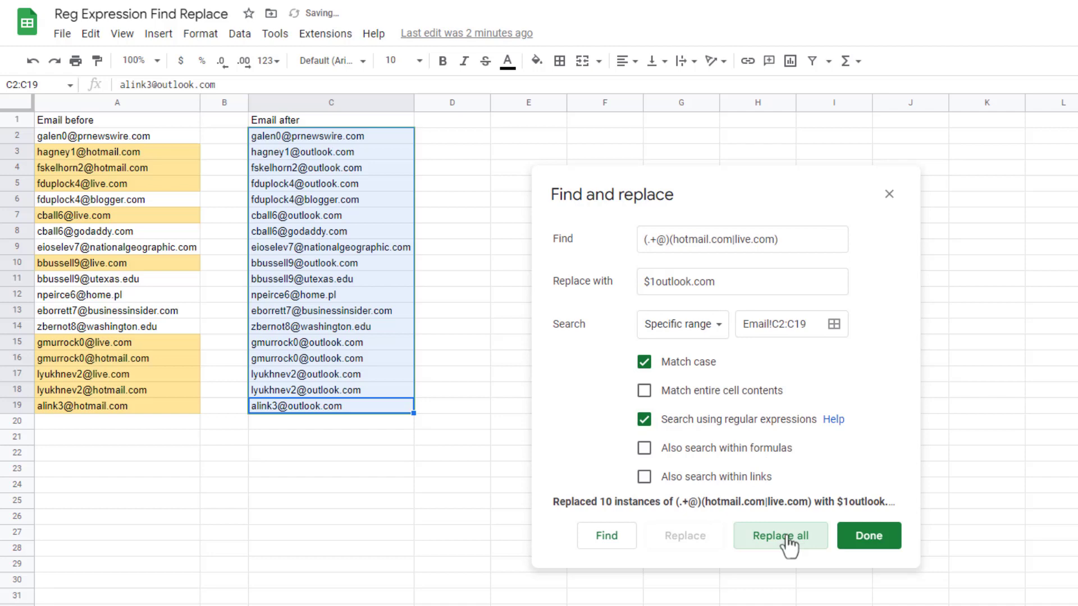